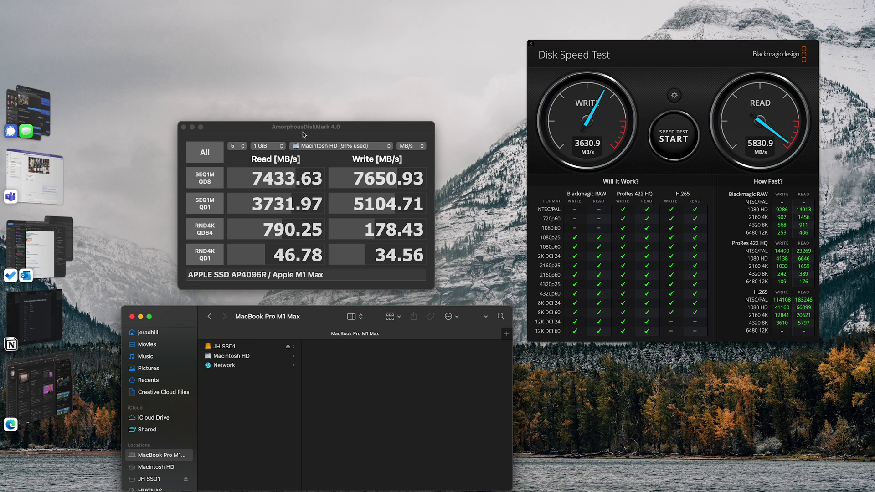
Select the JH SSD1 drive as the AmorphousDiskMark target and run all of its read and write tests
{"action": "left_click", "coordinate": [316, 145]}
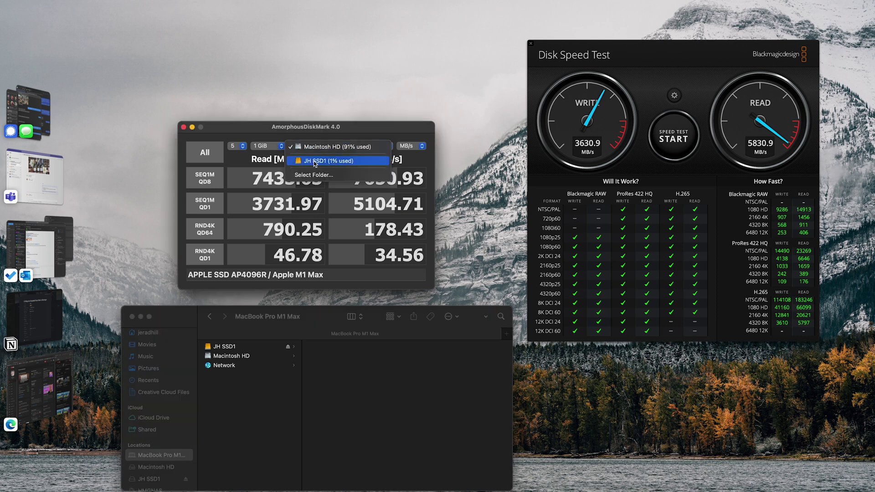
{"action": "left_click", "coordinate": [315, 161]}
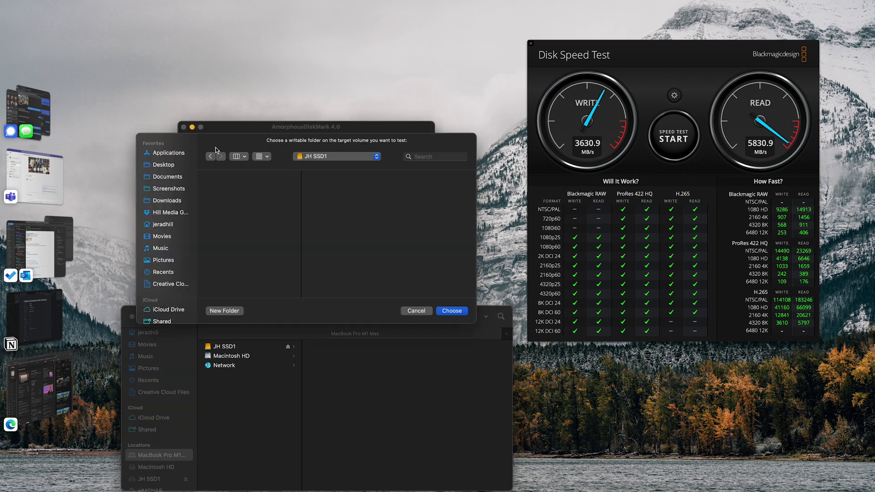
{"action": "key", "text": "Return"}
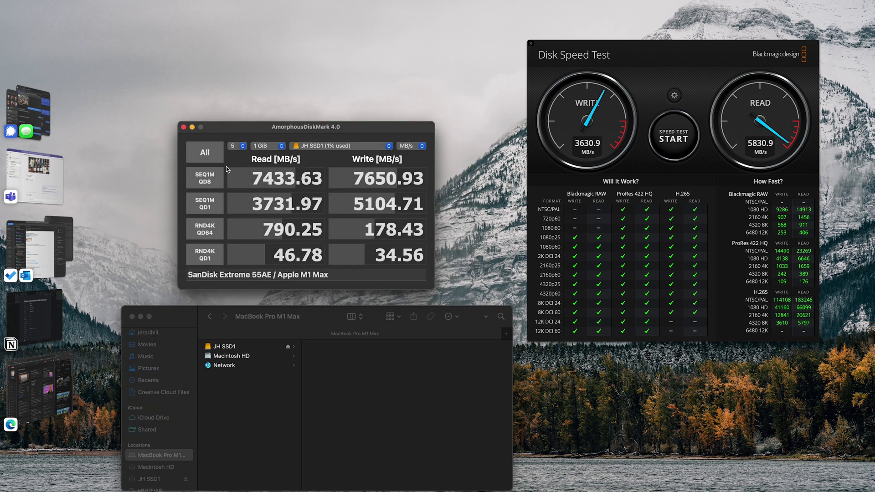
{"action": "left_click", "coordinate": [203, 154]}
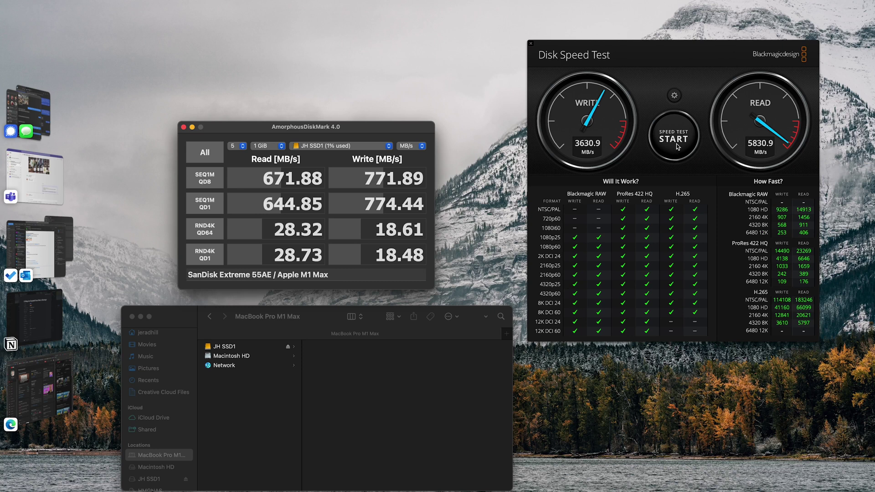
Set the Disk Speed Test target drive to JH SSD1 and run the speed test
{"action": "left_click", "coordinate": [674, 97]}
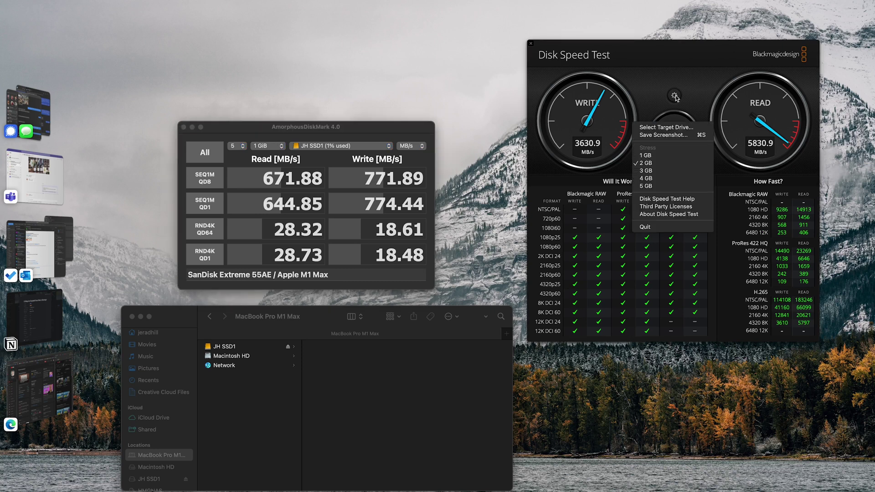
{"action": "left_click", "coordinate": [660, 131]}
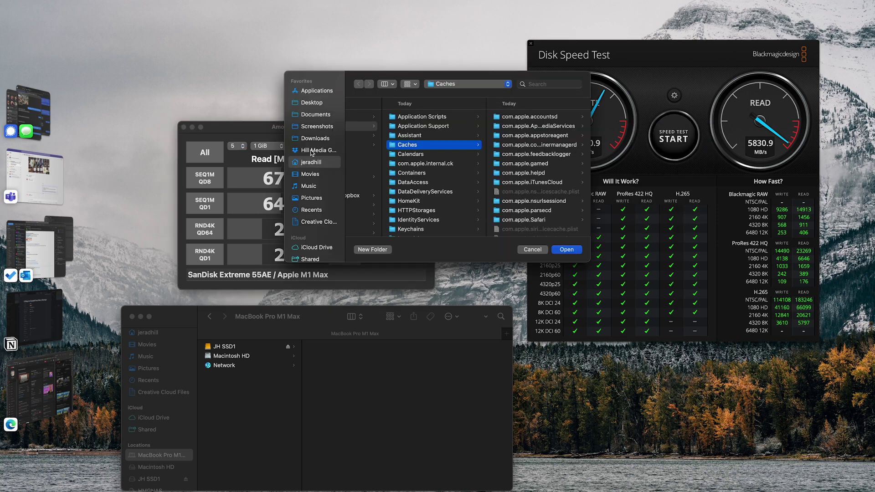
{"action": "scroll", "coordinate": [299, 206], "scroll_direction": "down", "scroll_amount": 2}
{"action": "scroll", "coordinate": [299, 206], "scroll_direction": "down", "scroll_amount": 2}
{"action": "left_click", "coordinate": [312, 227]}
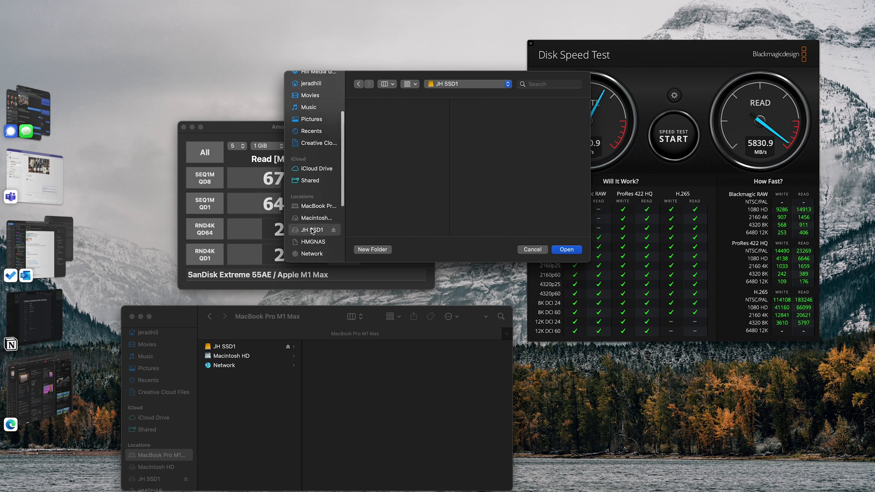
{"action": "left_click", "coordinate": [567, 251]}
{"action": "left_click", "coordinate": [672, 138]}
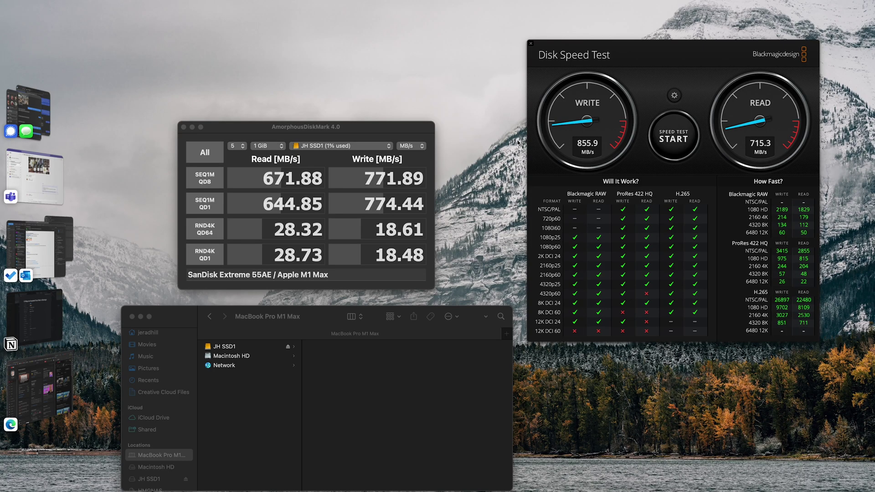
{"action": "left_click", "coordinate": [674, 95]}
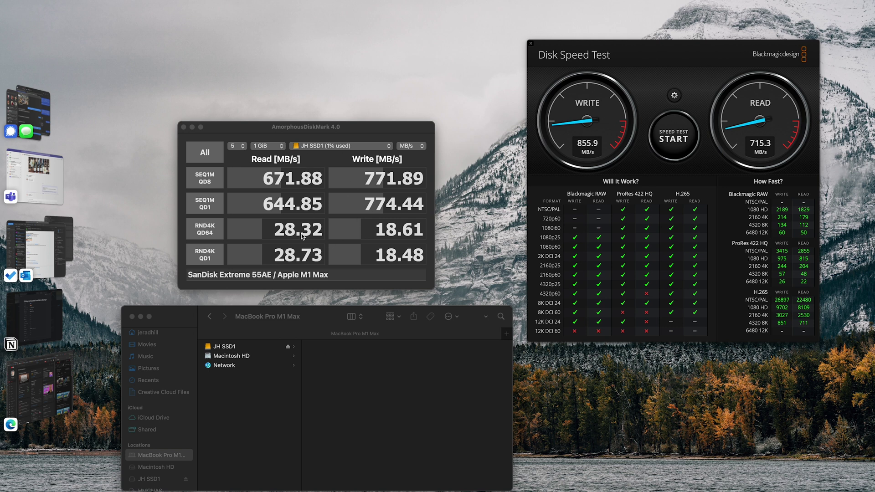
Capture a screenshot of the area around the AmorphousDiskMark results window
{"action": "left_click", "coordinate": [282, 331]}
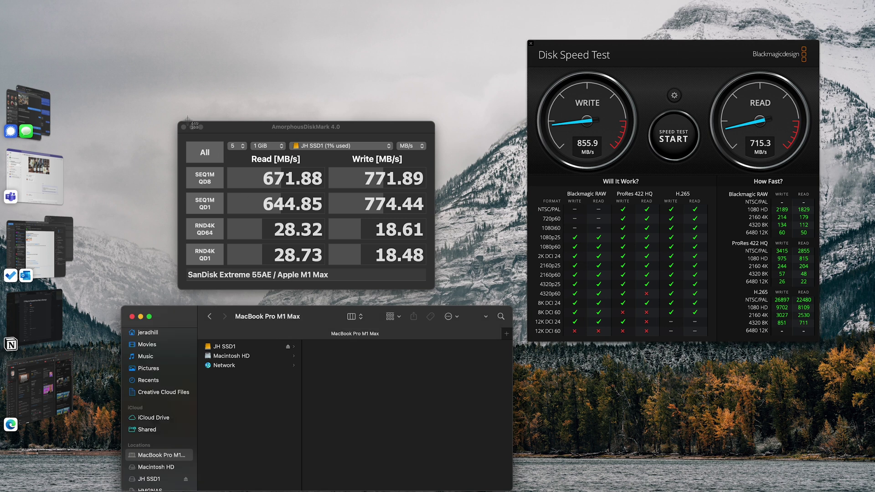
{"action": "left_click_drag", "start_coordinate": [166, 107], "coordinate": [443, 302]}
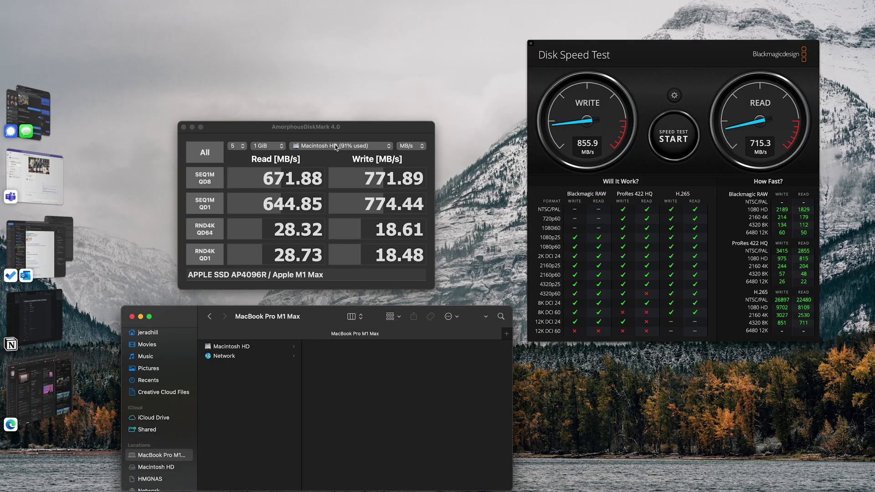
Select the EXSSDH4 drive as the AmorphousDiskMark target and run all of its tests
{"action": "left_click", "coordinate": [336, 146]}
{"action": "left_click", "coordinate": [338, 147]}
{"action": "left_click", "coordinate": [337, 147]}
{"action": "left_click", "coordinate": [331, 161]}
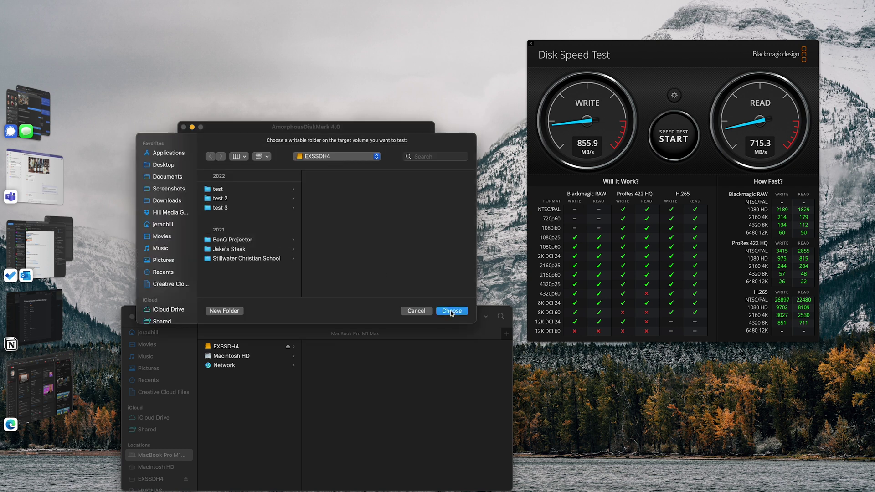
{"action": "left_click", "coordinate": [452, 311]}
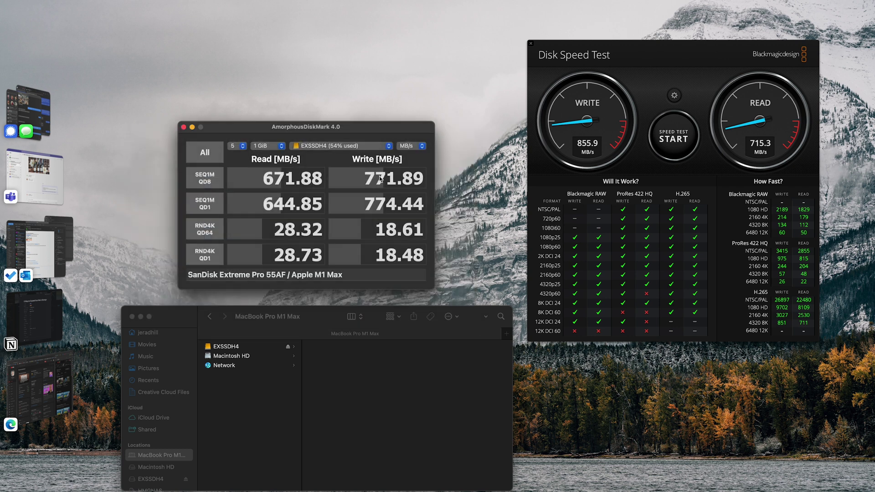
{"action": "left_click", "coordinate": [206, 153]}
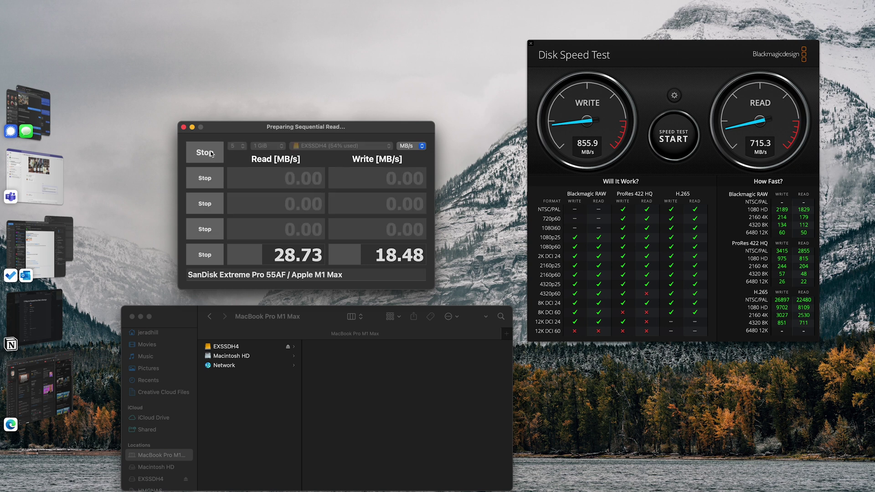
Set the Disk Speed Test target drive to EXSSDH4
{"action": "left_click", "coordinate": [674, 96]}
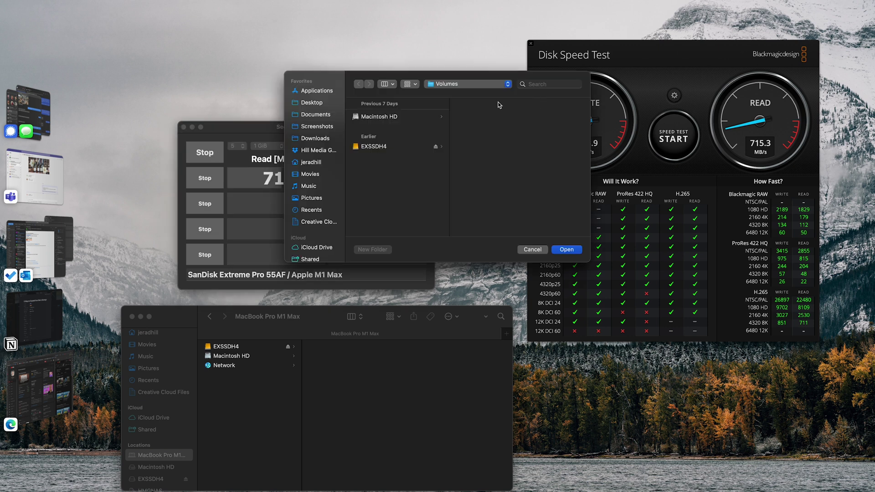
{"action": "left_click", "coordinate": [387, 145]}
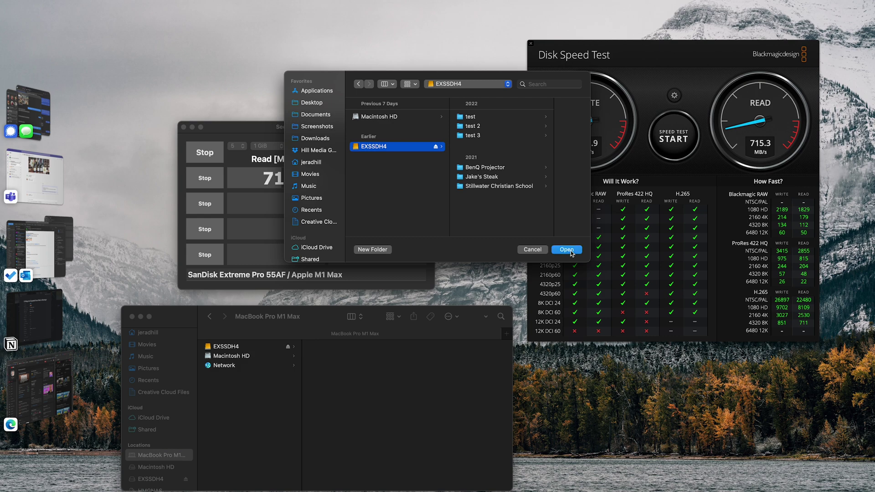
{"action": "left_click", "coordinate": [566, 250]}
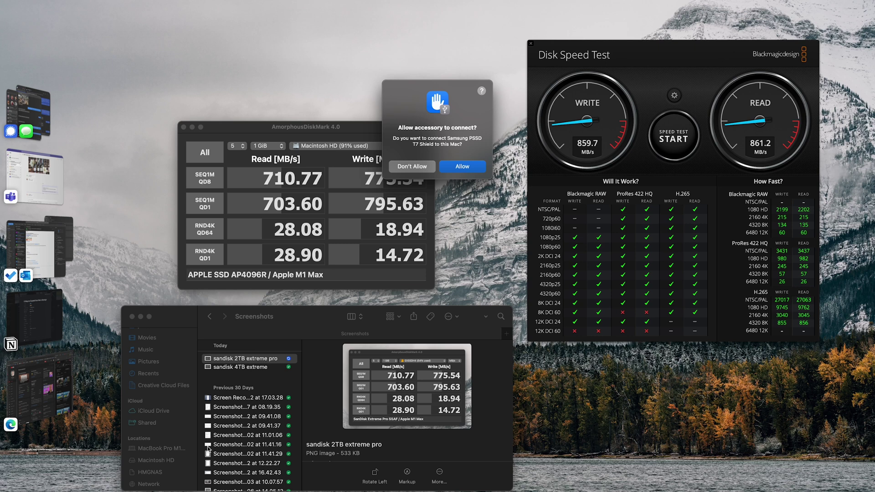
Allow the Samsung PSSD T7 Shield to connect and select T7 Shield as the AmorphousDiskMark target
{"action": "left_click", "coordinate": [463, 167]}
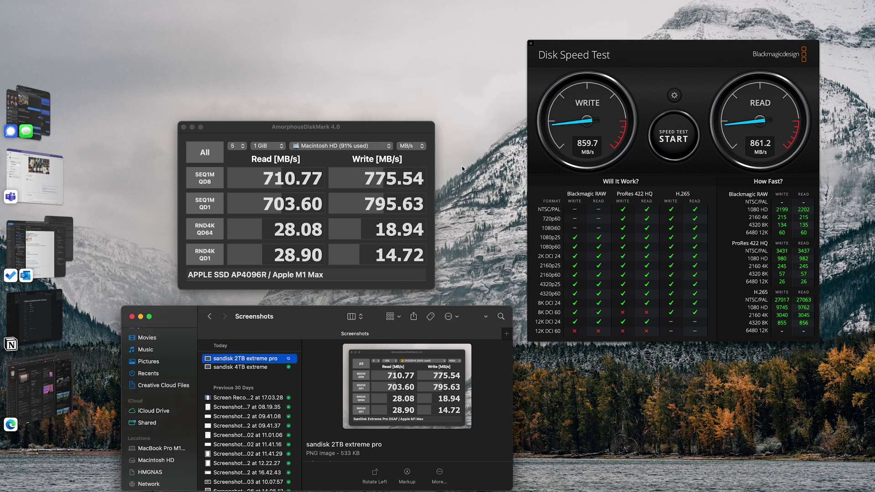
{"action": "left_click", "coordinate": [309, 145]}
{"action": "left_click", "coordinate": [309, 160]}
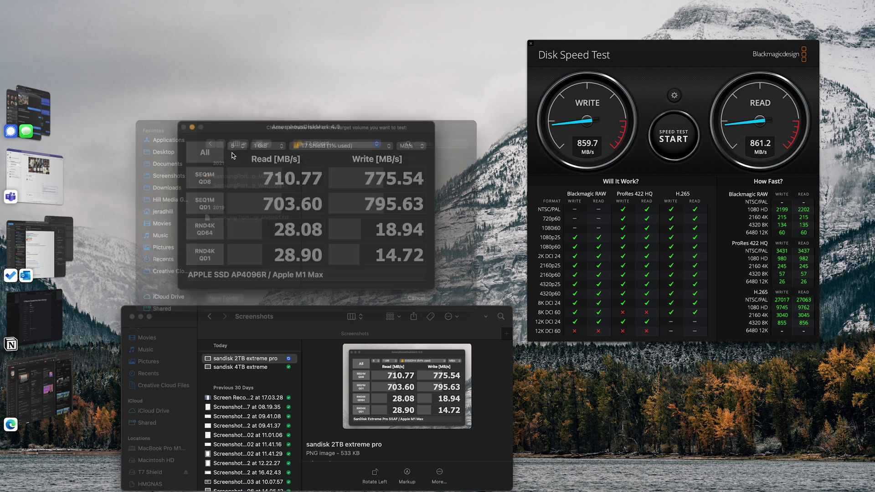
{"action": "left_click", "coordinate": [451, 310]}
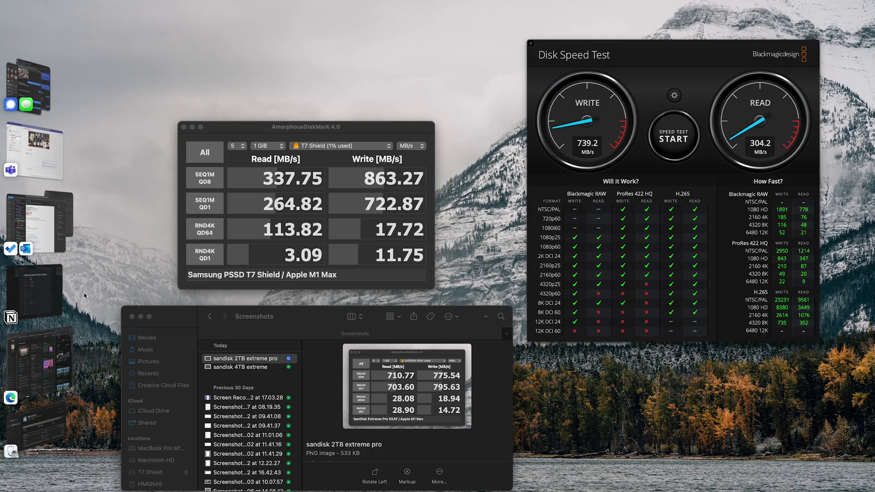
Switch to Disk Utility and erase the external T7 Shield volume with the ExFAT format
{"action": "left_click", "coordinate": [37, 423]}
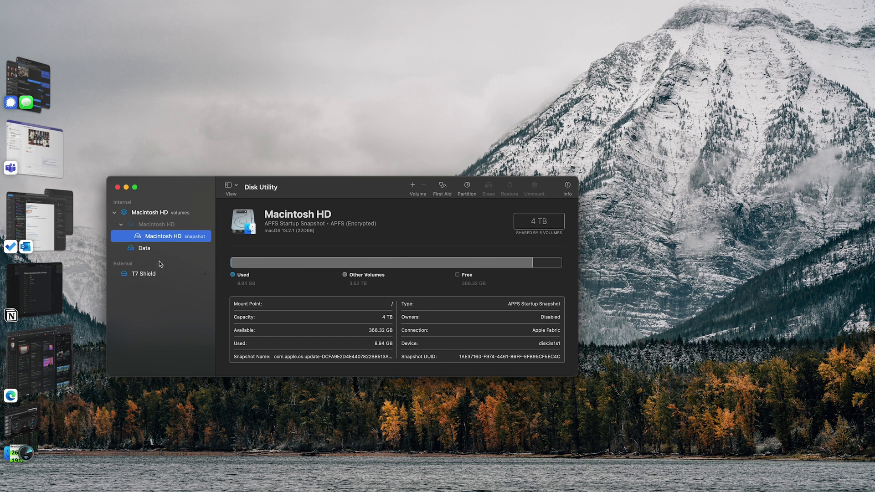
{"action": "left_click", "coordinate": [149, 274]}
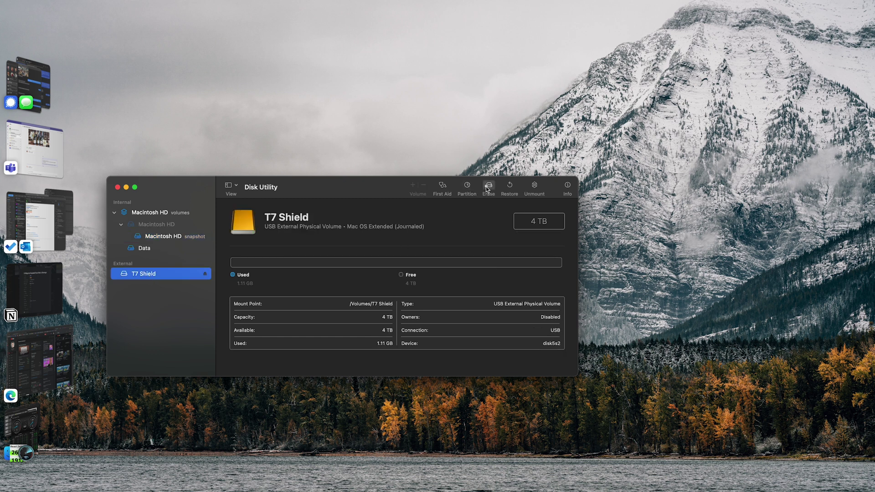
{"action": "left_click", "coordinate": [487, 187]}
{"action": "left_click", "coordinate": [351, 293]}
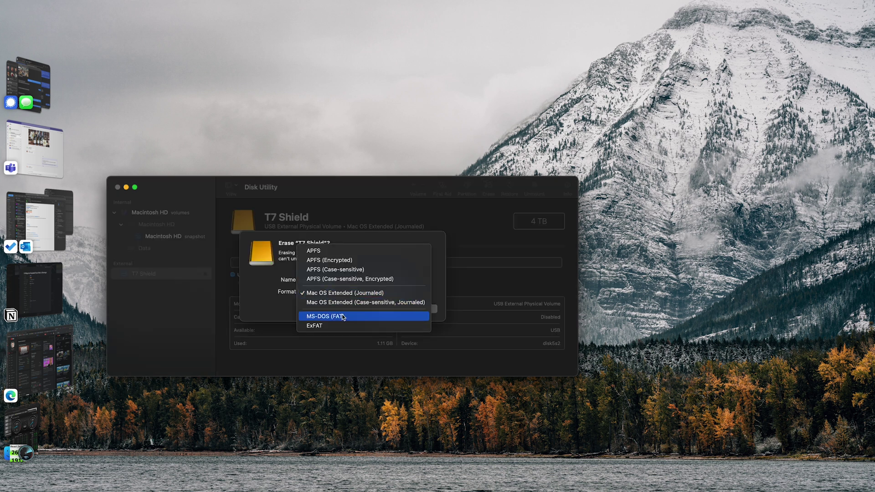
{"action": "left_click", "coordinate": [337, 326]}
{"action": "left_click", "coordinate": [422, 309]}
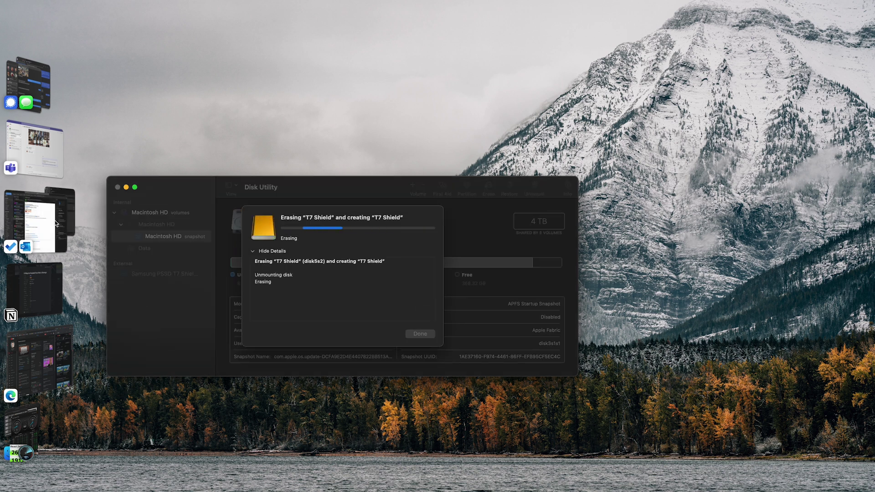
Return to the benchmark windows and select the reformatted T7 Shield as the AmorphousDiskMark target
{"action": "left_click", "coordinate": [23, 423]}
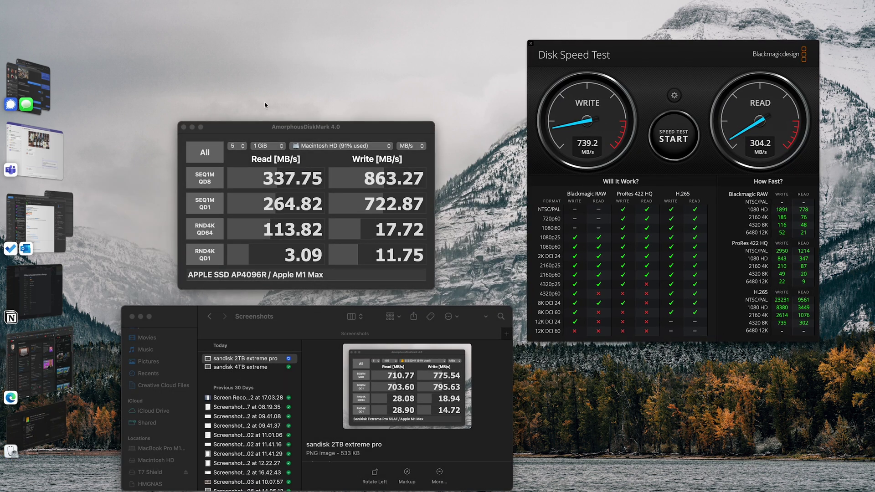
{"action": "left_click", "coordinate": [263, 129]}
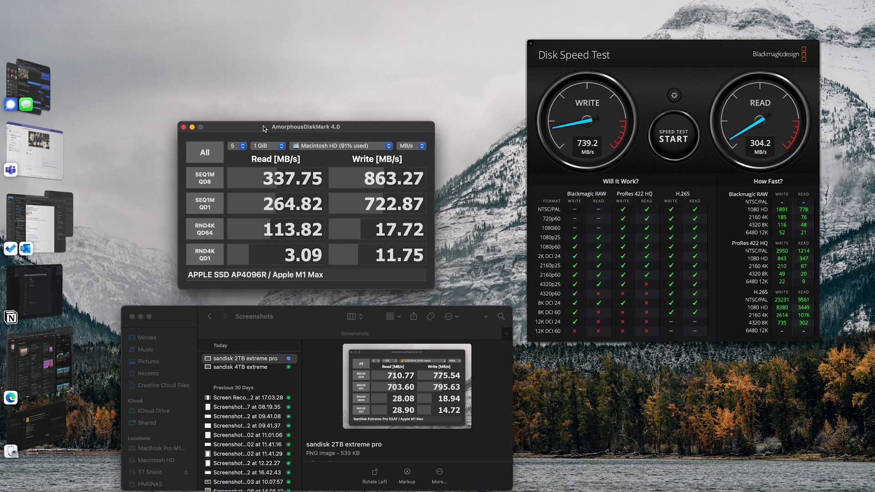
{"action": "left_click", "coordinate": [338, 147]}
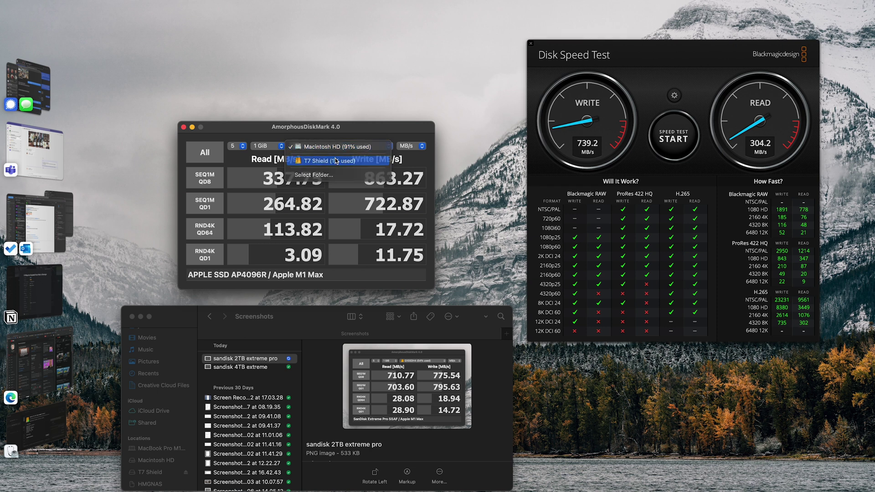
{"action": "left_click", "coordinate": [336, 161]}
{"action": "left_click", "coordinate": [454, 314]}
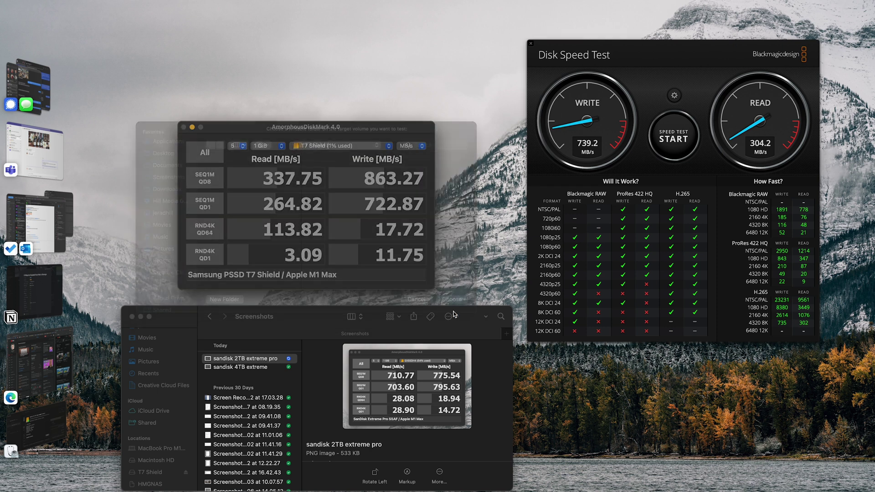
Choose T7 Shield as the Disk Speed Test target drive, run the speed test, and stop it after the read pass
{"action": "left_click", "coordinate": [674, 95]}
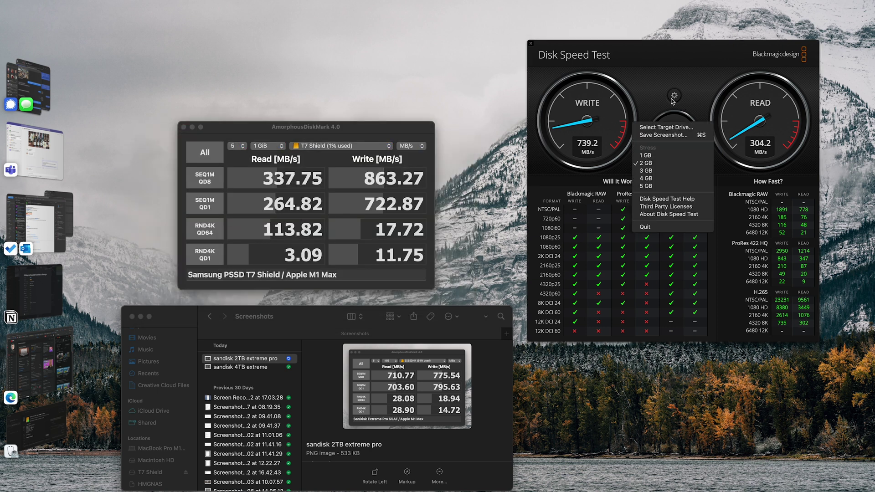
{"action": "left_click", "coordinate": [659, 136]}
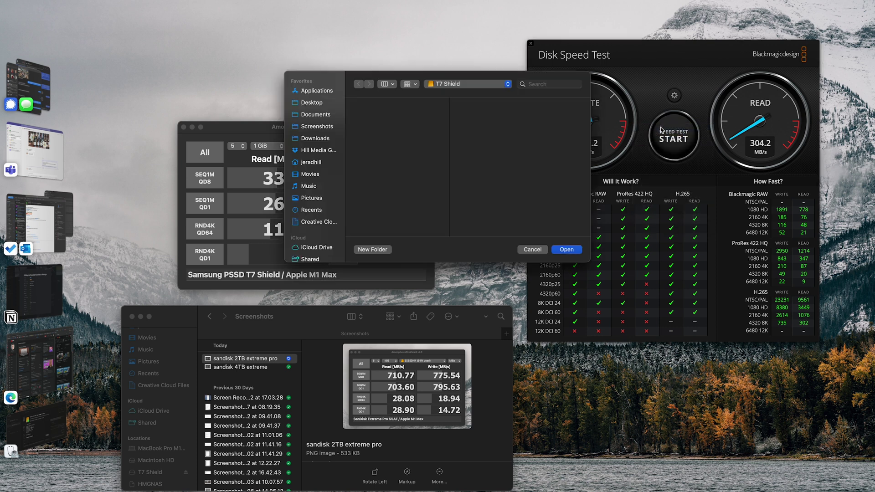
{"action": "left_click", "coordinate": [565, 250]}
{"action": "left_click", "coordinate": [675, 139]}
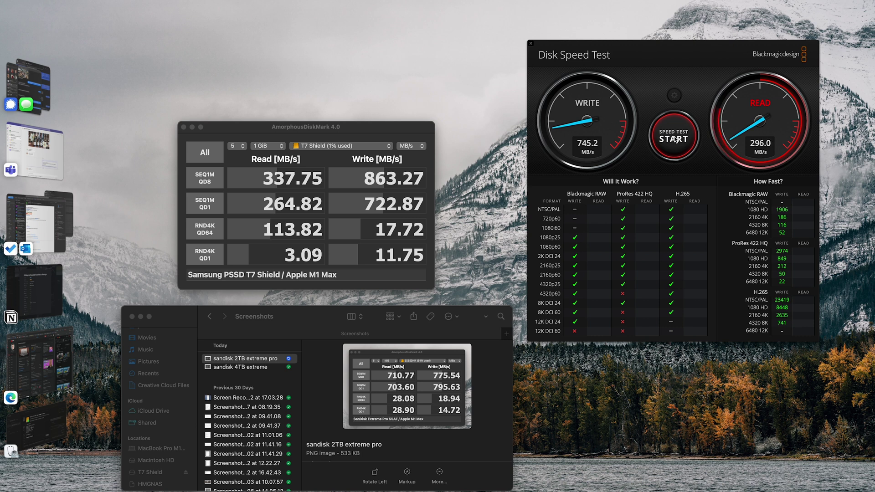
{"action": "left_click", "coordinate": [677, 135]}
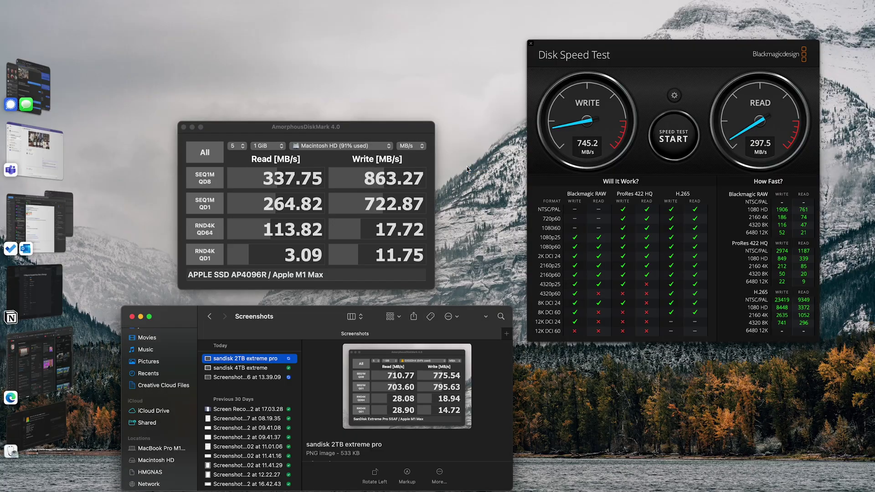
Select the Crucial X8 drive as the AmorphousDiskMark target and run all of its tests
{"action": "left_click", "coordinate": [315, 147]}
{"action": "left_click", "coordinate": [317, 162]}
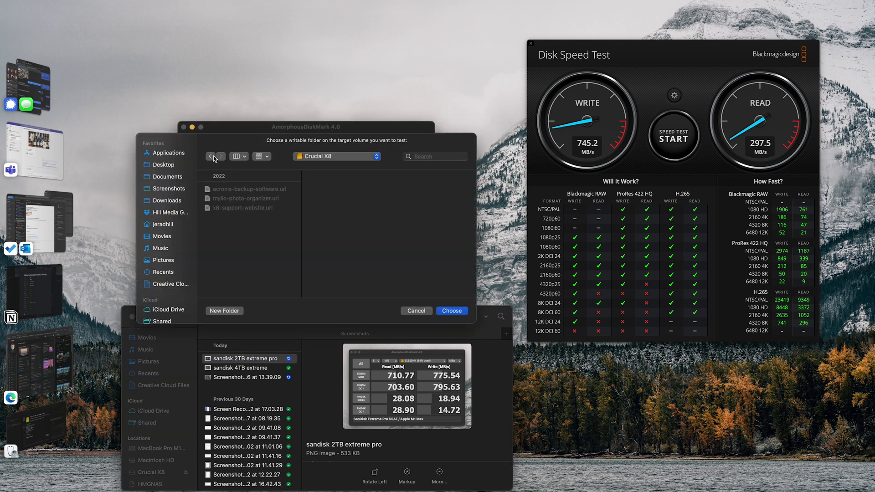
{"action": "left_click", "coordinate": [447, 312]}
{"action": "left_click", "coordinate": [209, 153]}
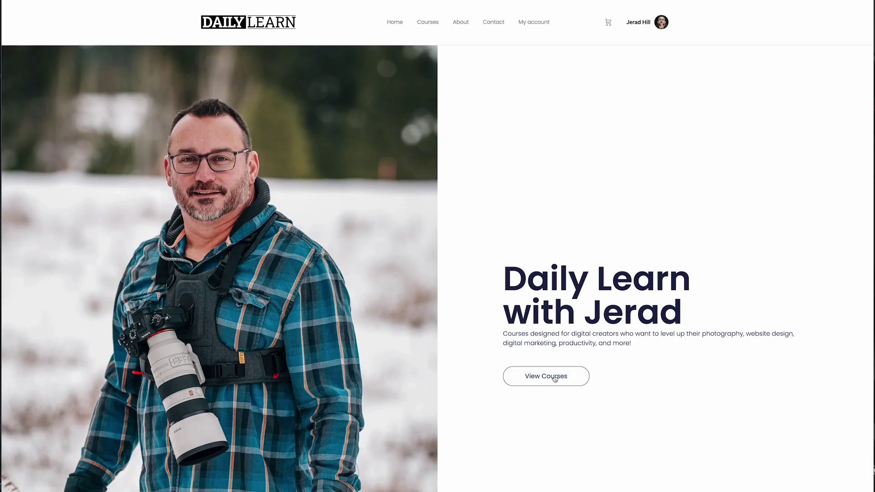
Switch to the Daily Learn website and open its list of courses
{"action": "left_click", "coordinate": [555, 379]}
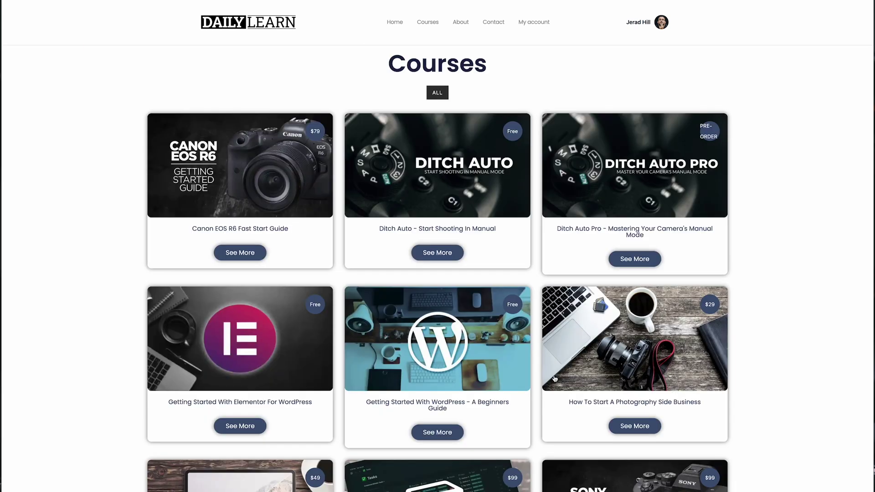
Open the "Ditch Auto - Start Shooting In Manual" course and look through its description and course content
{"action": "scroll", "coordinate": [555, 379], "scroll_direction": "down", "scroll_amount": 3}
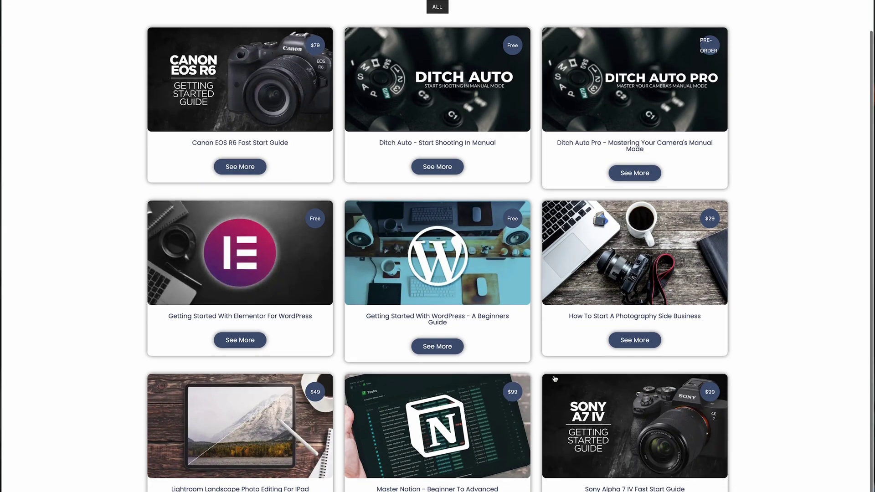
{"action": "left_click", "coordinate": [430, 169]}
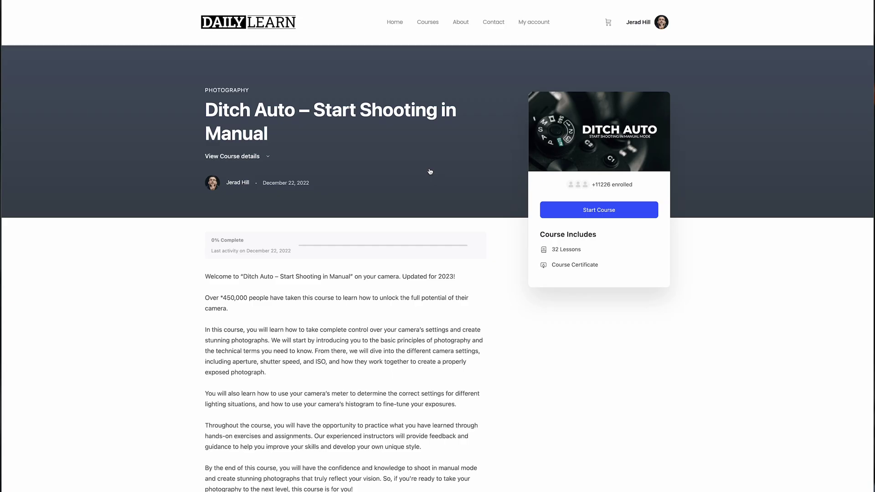
{"action": "scroll", "coordinate": [430, 172], "scroll_direction": "down", "scroll_amount": 4}
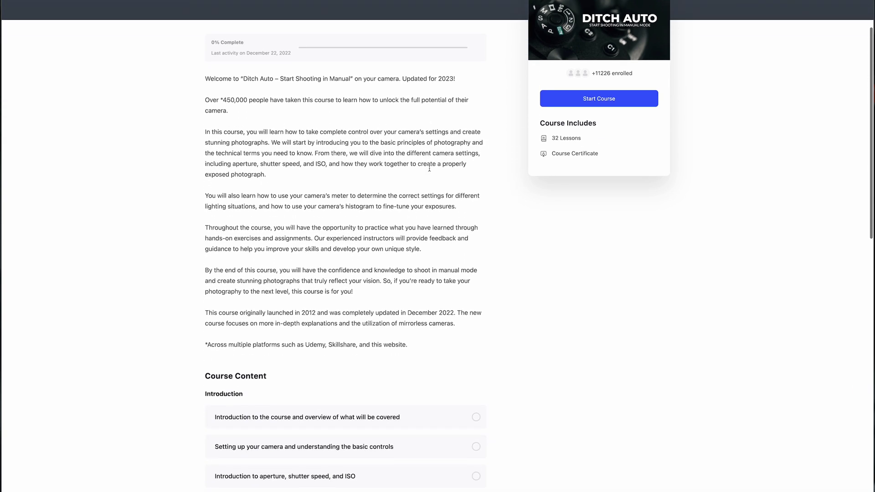
{"action": "scroll", "coordinate": [429, 170], "scroll_direction": "down", "scroll_amount": 7}
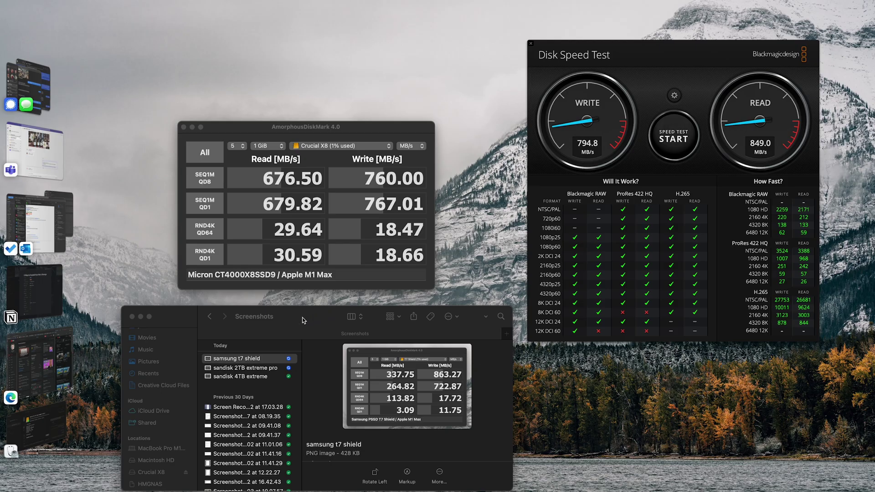
Preview the saved "sandisk 4TB extreme" screenshot beside the Crucial X8 benchmark to compare the results, and close the preview
{"action": "left_click", "coordinate": [302, 317]}
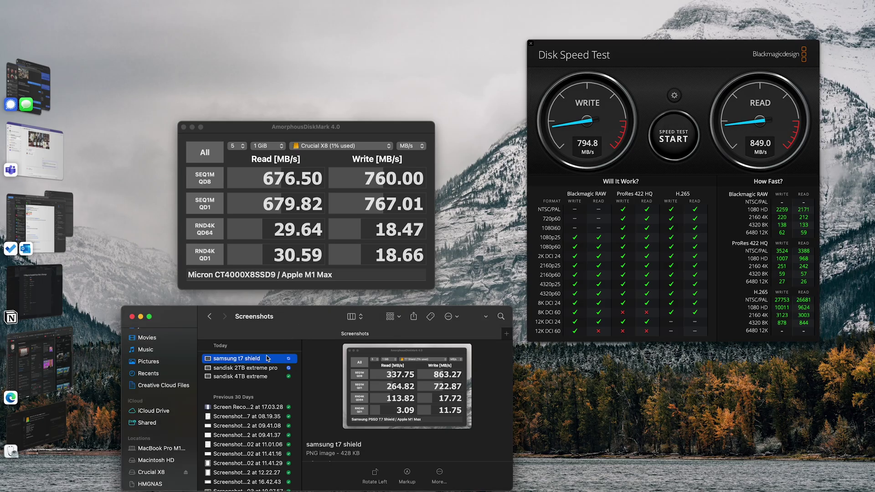
{"action": "left_click", "coordinate": [247, 378]}
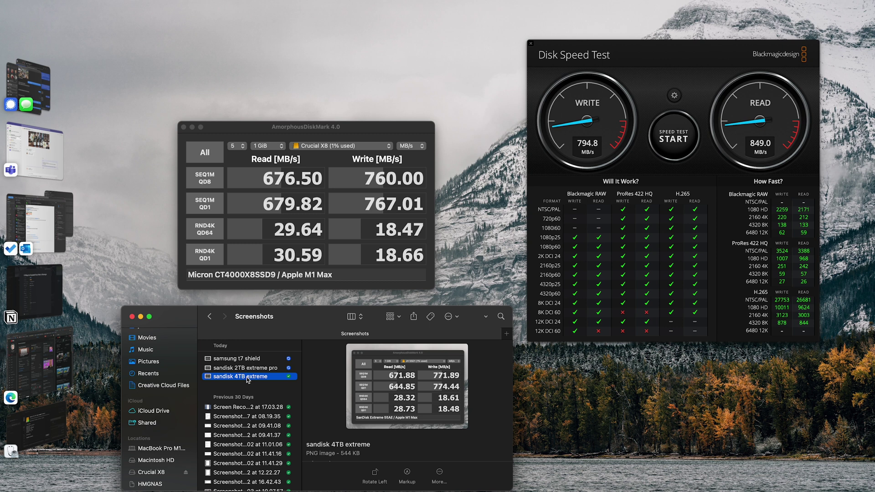
{"action": "key", "text": "space"}
{"action": "left_click_drag", "start_coordinate": [426, 173], "coordinate": [580, 103]}
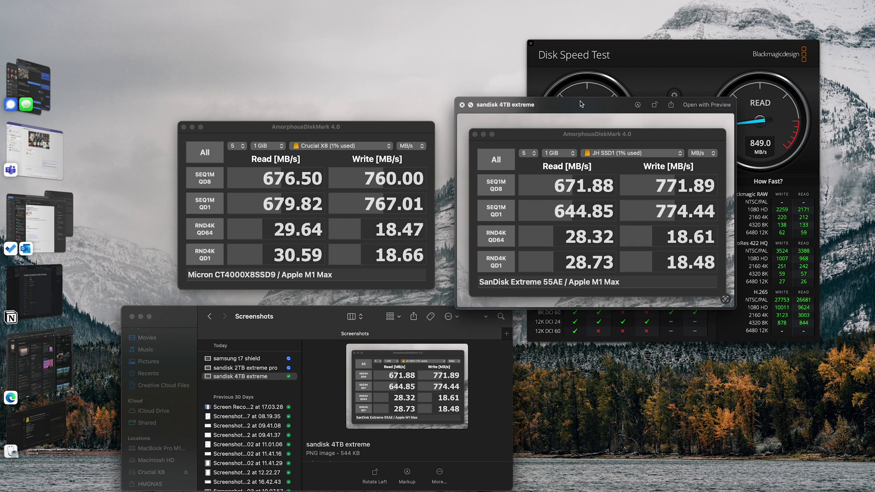
{"action": "key", "text": "space"}
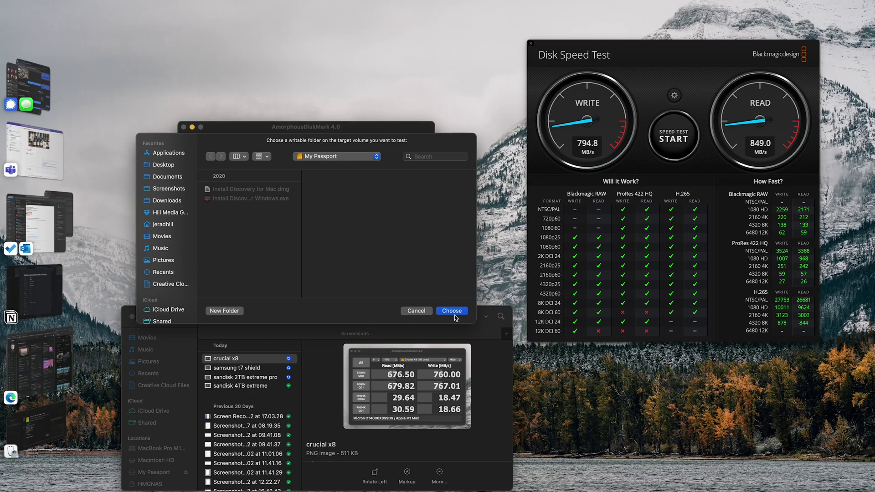
Confirm My Passport as the AmorphousDiskMark target volume and run all of its tests
{"action": "left_click", "coordinate": [453, 313]}
{"action": "left_click", "coordinate": [205, 153]}
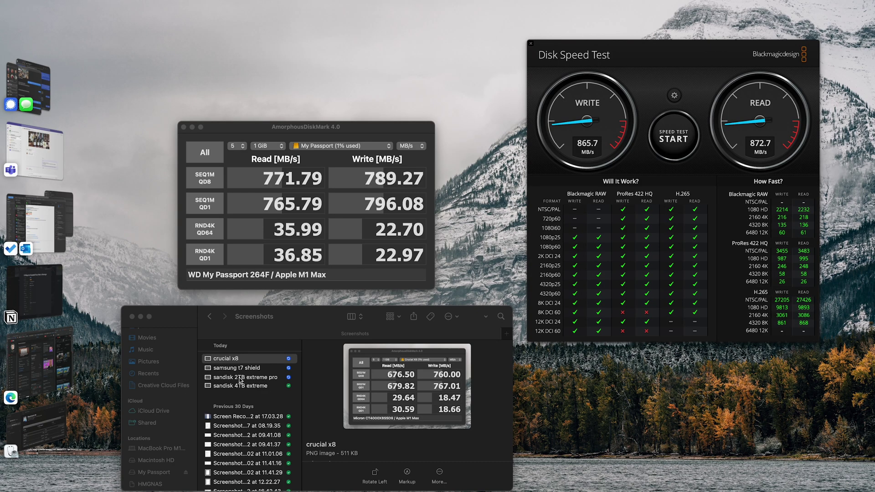
Preview the saved "sandisk 2TB extreme pro" screenshot to compare it with the My Passport results, and close the preview
{"action": "left_click", "coordinate": [241, 377]}
{"action": "key", "text": "space"}
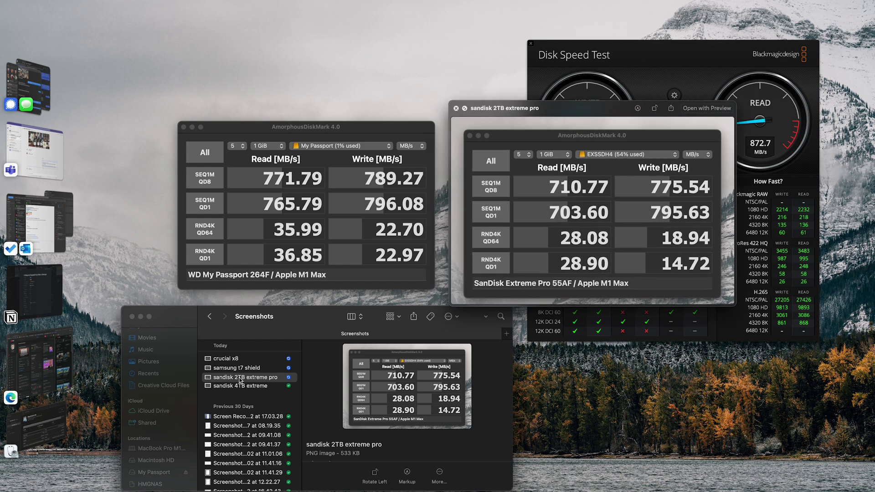
{"action": "key", "text": "space"}
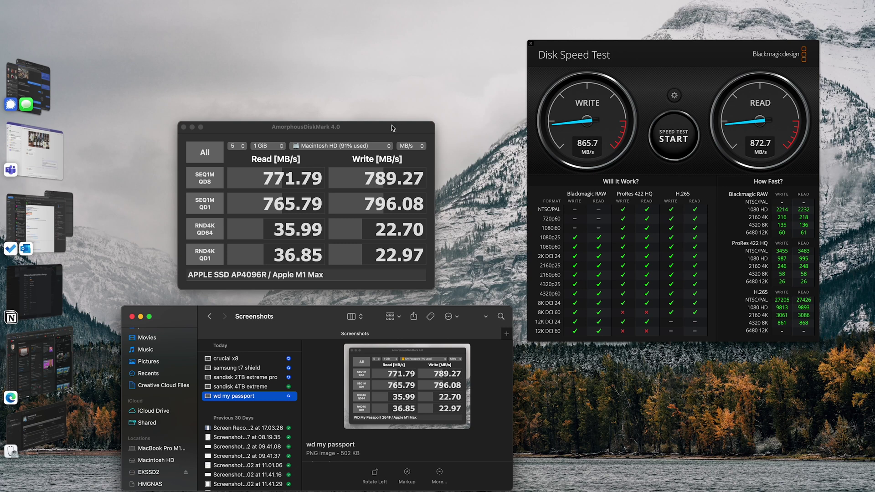
Select the EXSSD2 drive as the AmorphousDiskMark target and run all of its tests
{"action": "left_click", "coordinate": [342, 146]}
{"action": "left_click", "coordinate": [334, 161]}
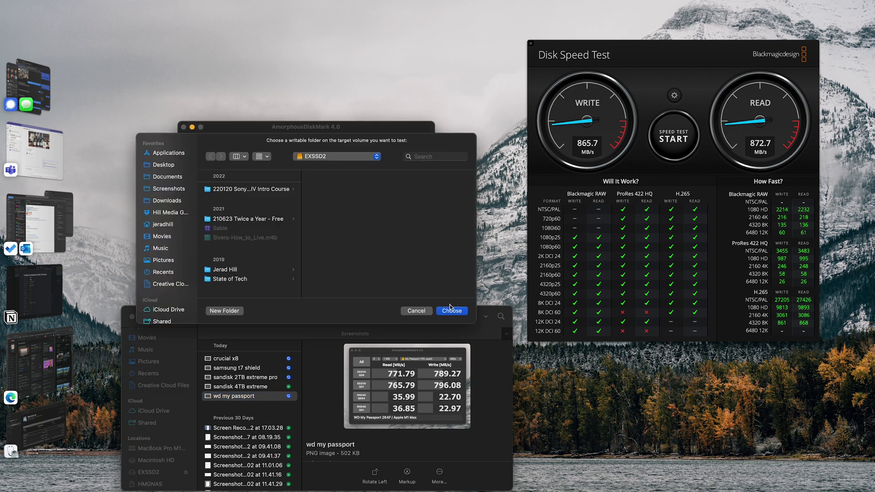
{"action": "left_click", "coordinate": [448, 311]}
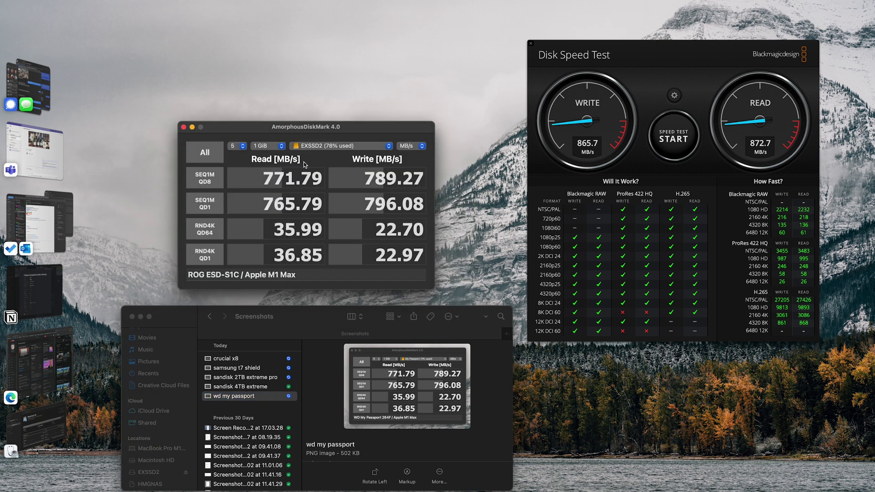
{"action": "left_click", "coordinate": [205, 153]}
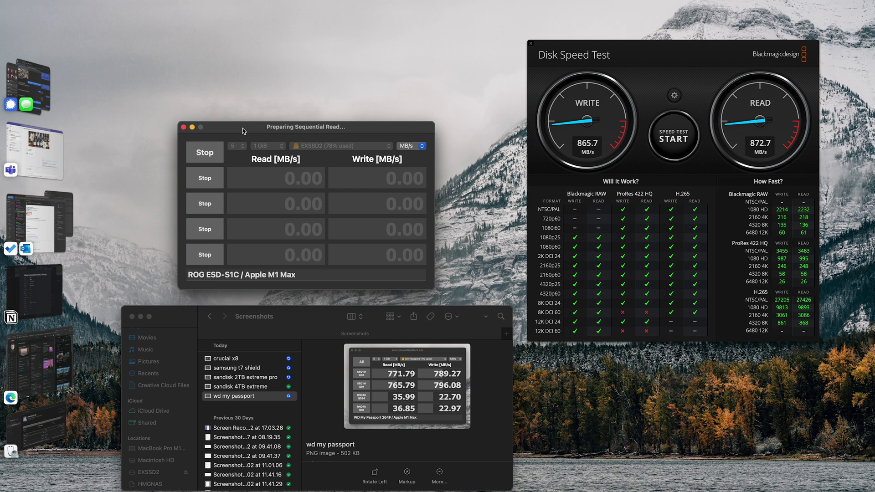
Choose EXSSD2 as the Disk Speed Test target drive, and run the speed test through a write and read pass before stopping it
{"action": "left_click", "coordinate": [675, 96]}
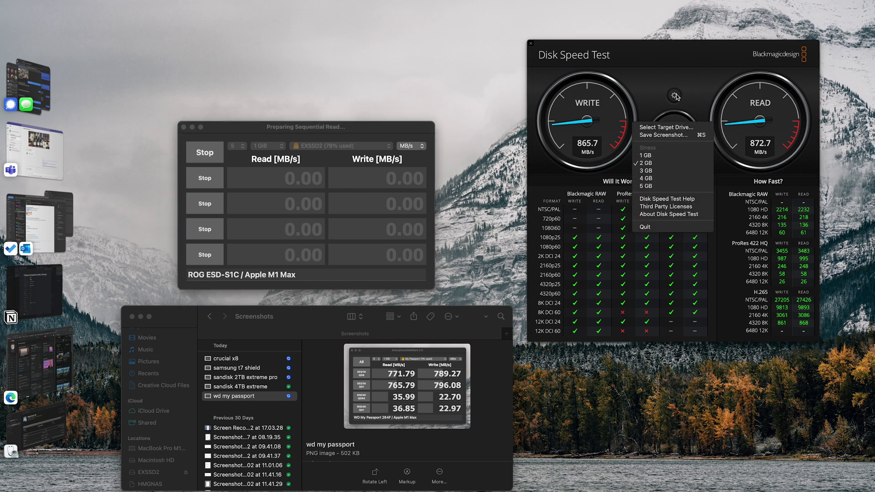
{"action": "left_click", "coordinate": [659, 129]}
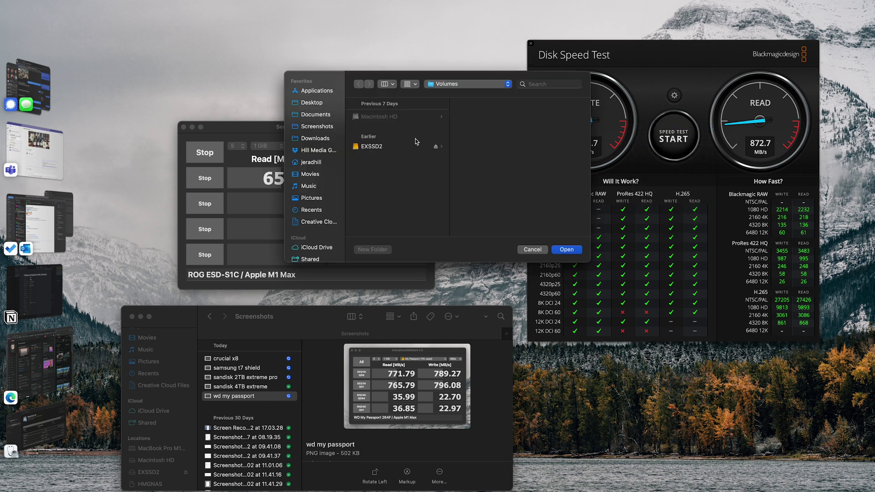
{"action": "left_click", "coordinate": [376, 147]}
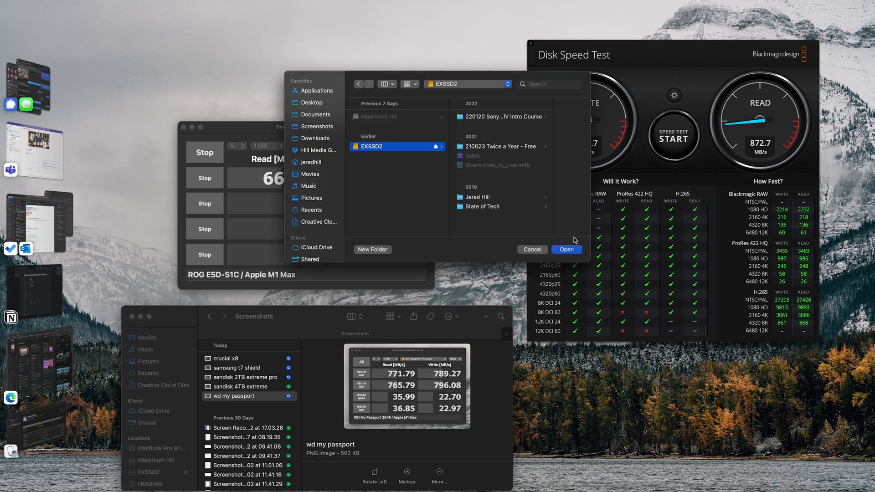
{"action": "left_click", "coordinate": [568, 248]}
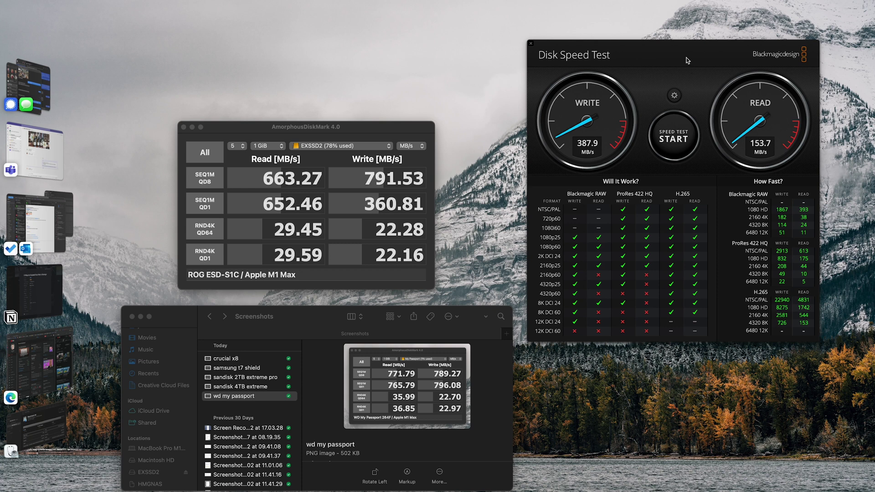
{"action": "left_click", "coordinate": [673, 138]}
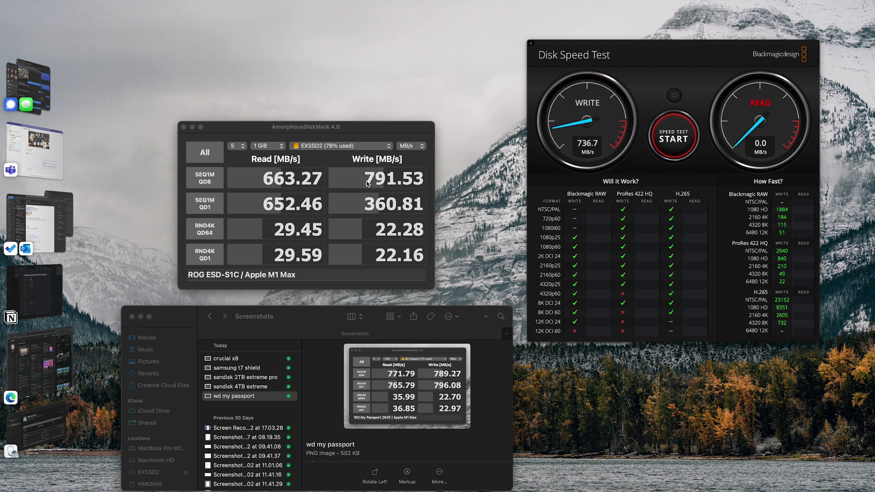
{"action": "left_click", "coordinate": [674, 135]}
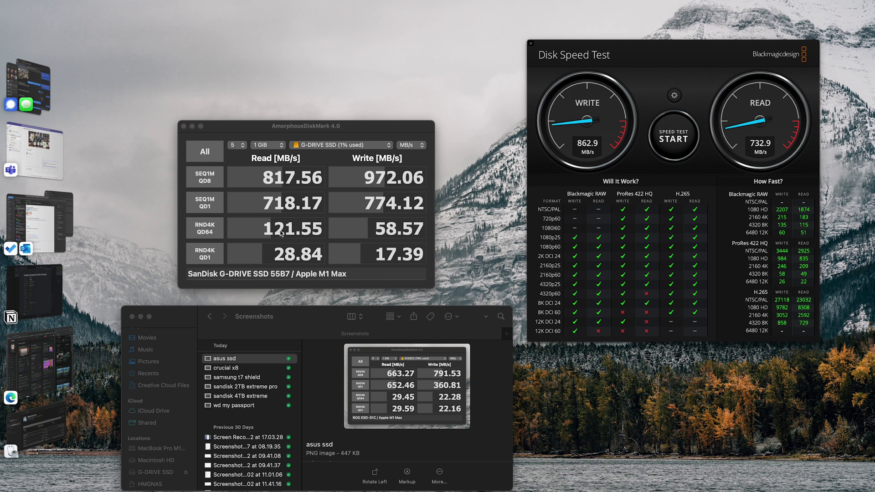
Preview the saved benchmark screenshots from "asus ssd" through "sandisk 4TB extreme" to compare them with the G-DRIVE SSD results
{"action": "left_click", "coordinate": [291, 318]}
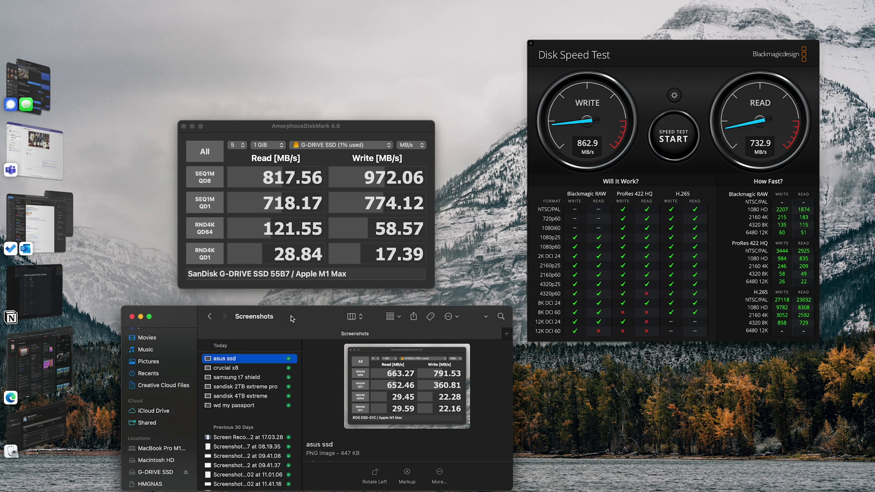
{"action": "key", "text": "space"}
{"action": "key", "text": "Down"}
{"action": "key", "text": "Down"}
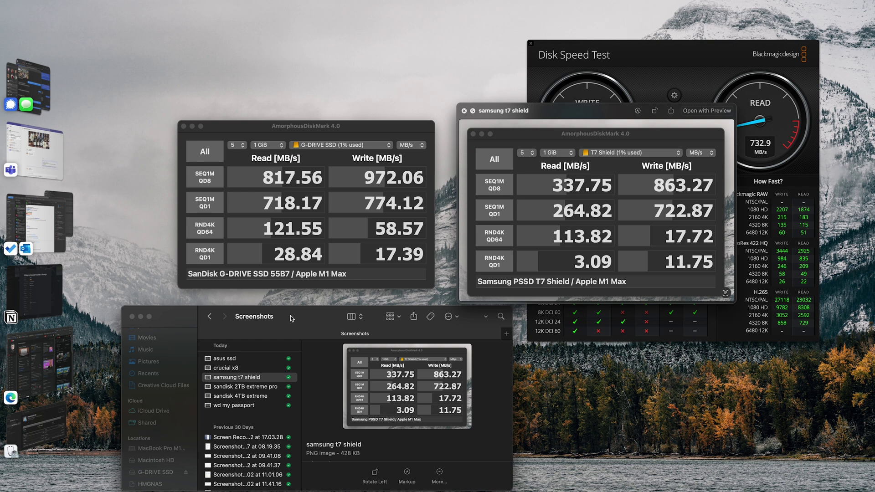
{"action": "key", "text": "Down"}
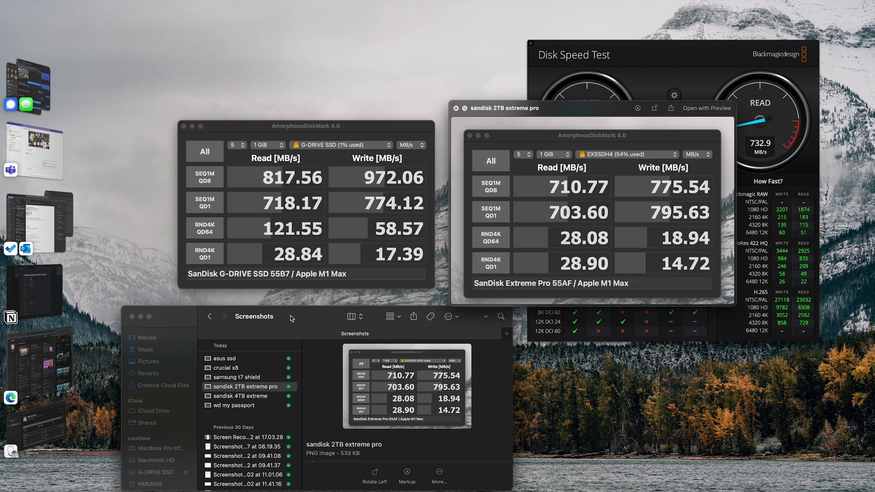
{"action": "key", "text": "Down"}
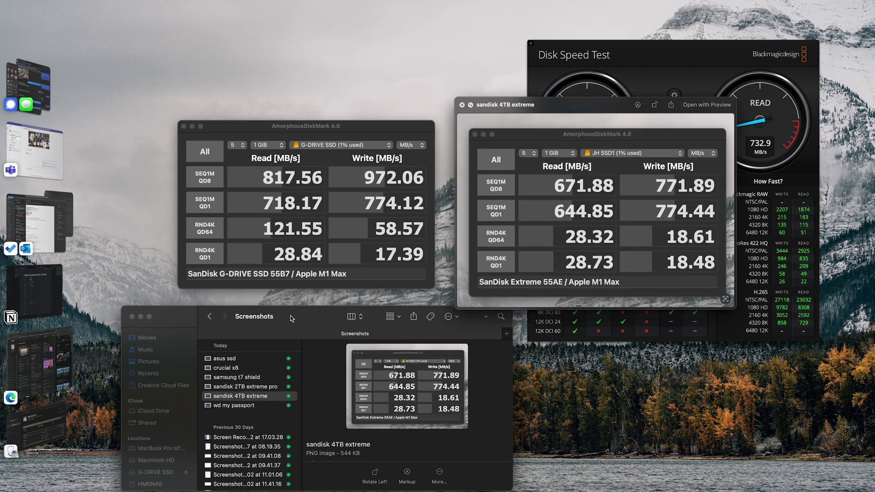
{"action": "key", "text": "space"}
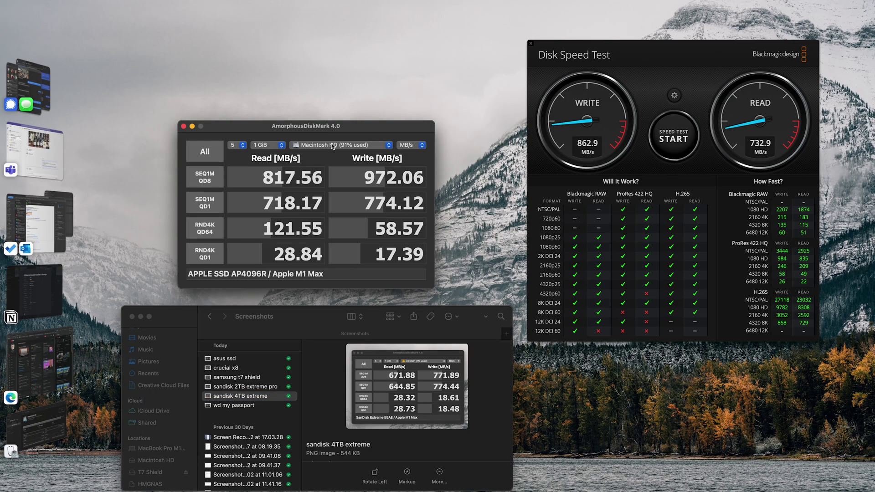
Select the T7 Shield drive as the AmorphousDiskMark target volume
{"action": "left_click", "coordinate": [332, 145]}
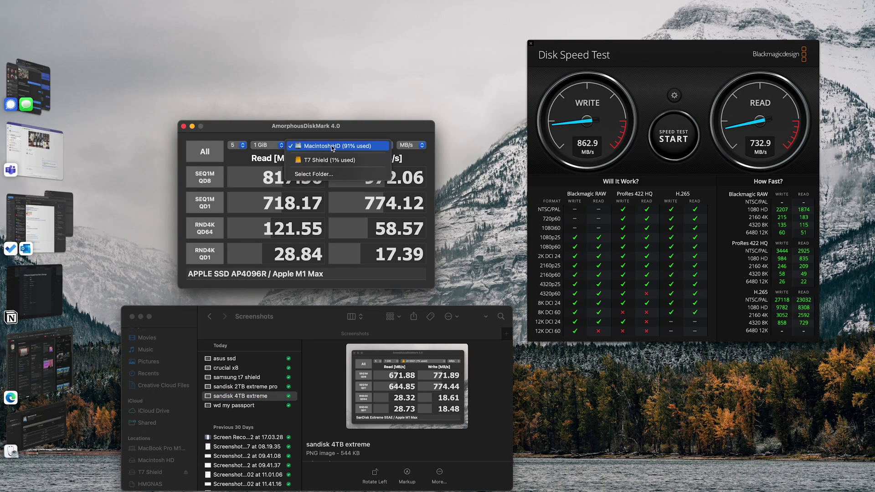
{"action": "left_click", "coordinate": [330, 159]}
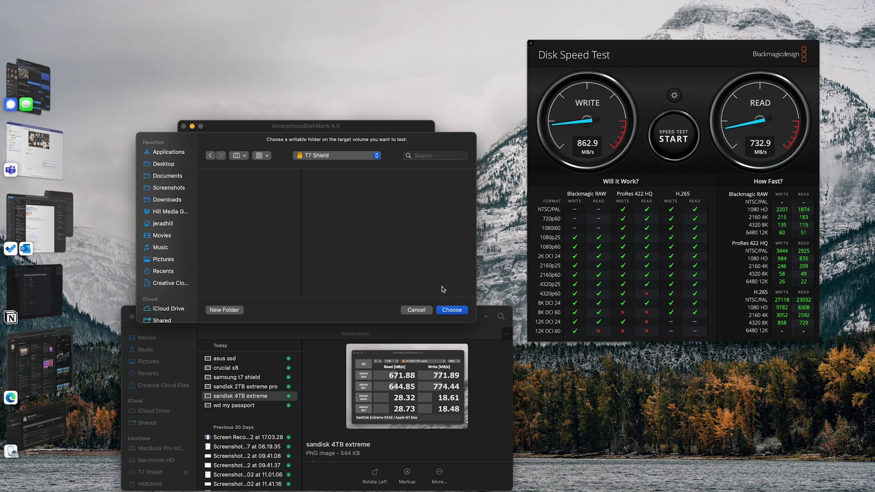
{"action": "left_click", "coordinate": [451, 310]}
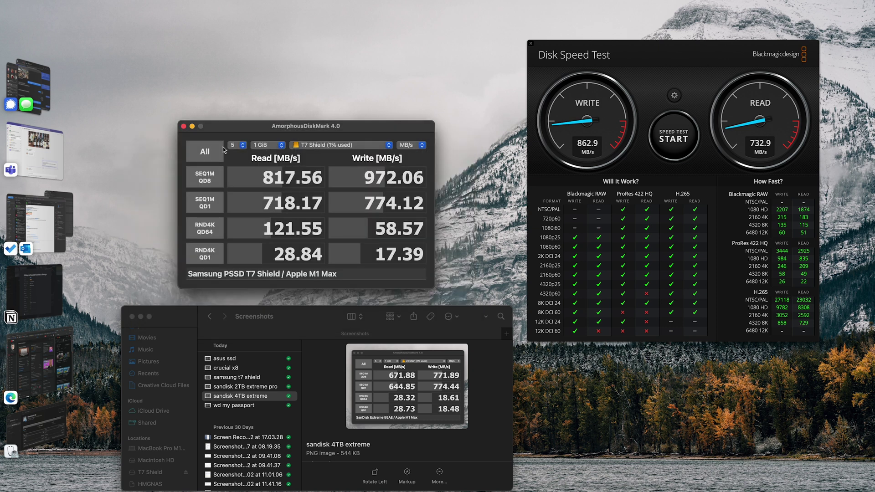
Choose T7 Shield as the Disk Speed Test target drive and start the speed test
{"action": "left_click", "coordinate": [674, 95]}
{"action": "left_click", "coordinate": [666, 128]}
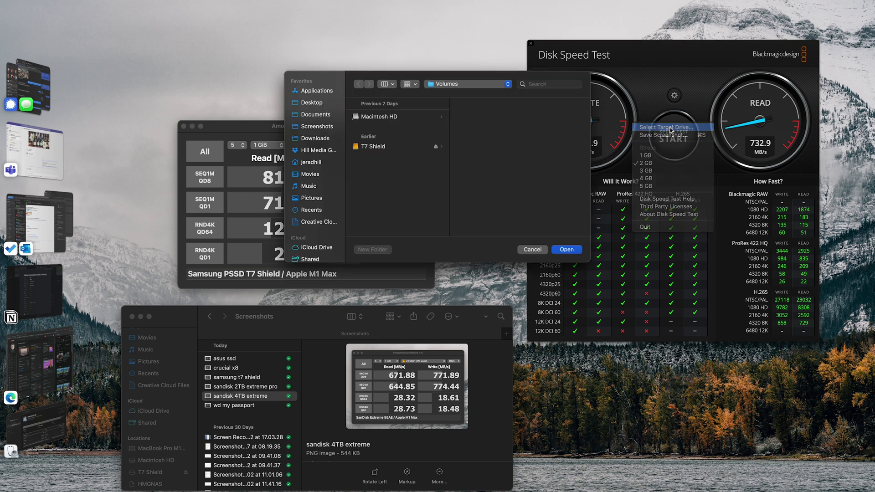
{"action": "left_click", "coordinate": [387, 148]}
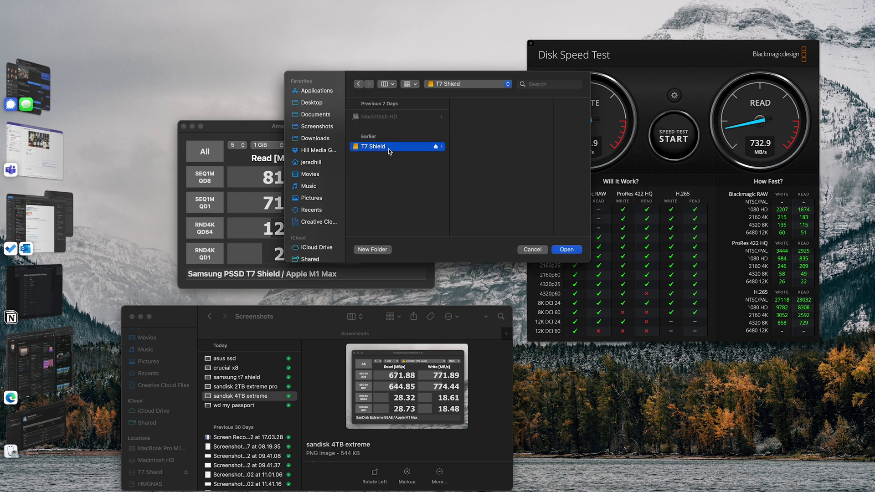
{"action": "left_click", "coordinate": [566, 248]}
{"action": "left_click", "coordinate": [675, 134]}
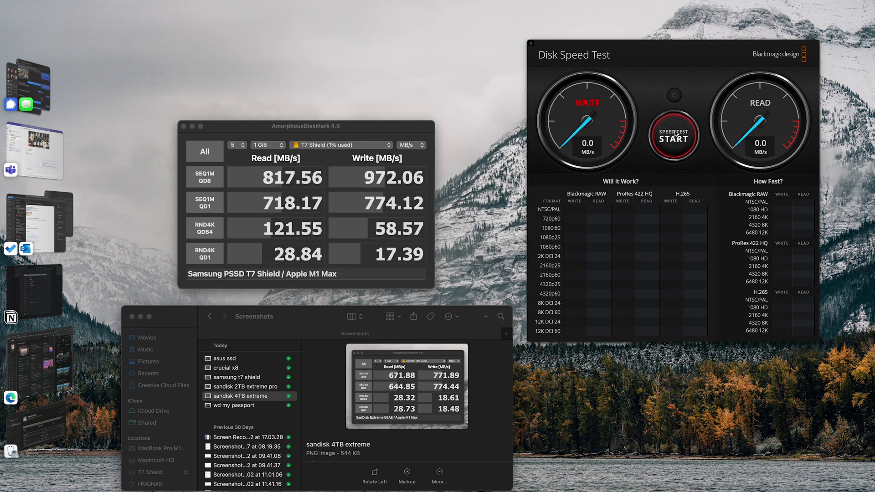